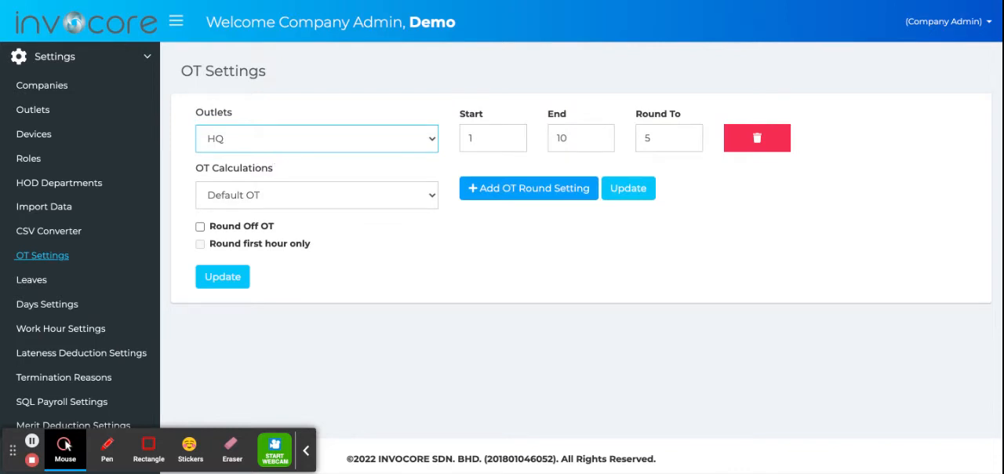
- Keep Default OT for the HQ outlet and enable both Round Off OT and Round first hour only
click(237, 200)
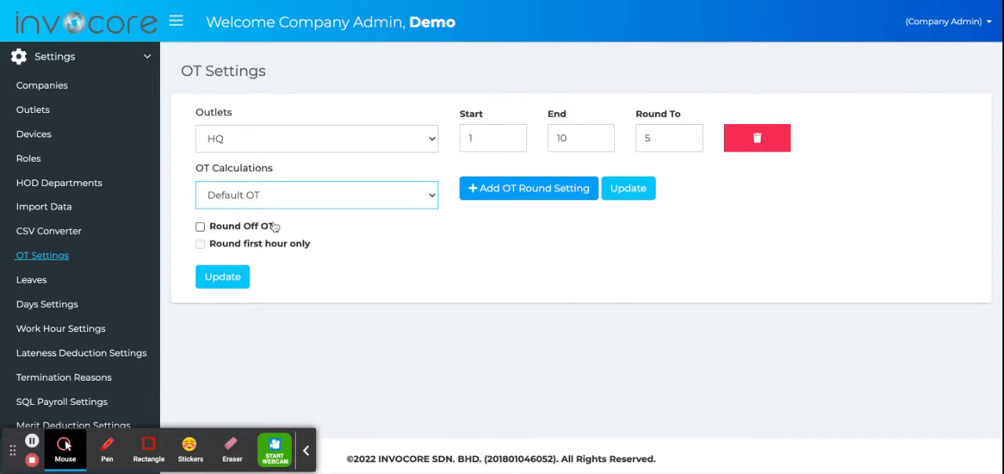
click(248, 227)
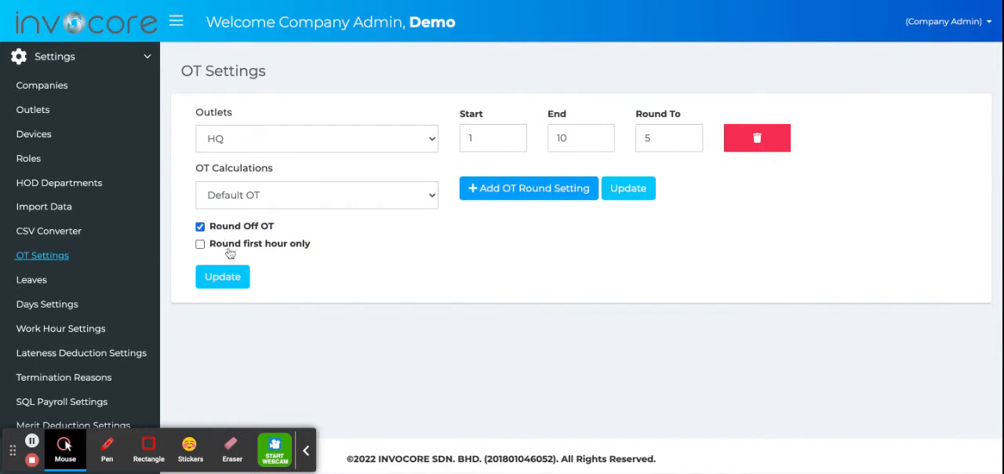
click(230, 248)
click(201, 244)
click(201, 244)
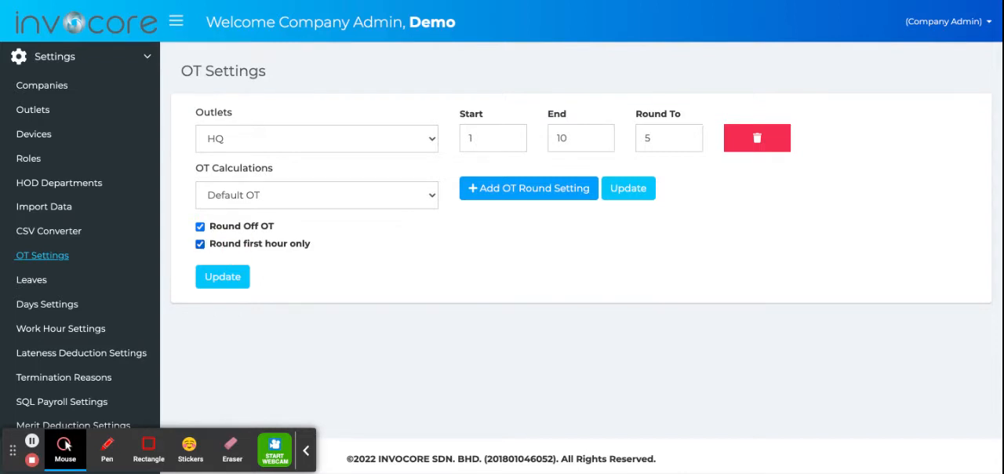
- Set the existing OT round rule's End to 30 and its Round To to 30
click(561, 139)
key(BackSpace)
key(BackSpace)
text(30)
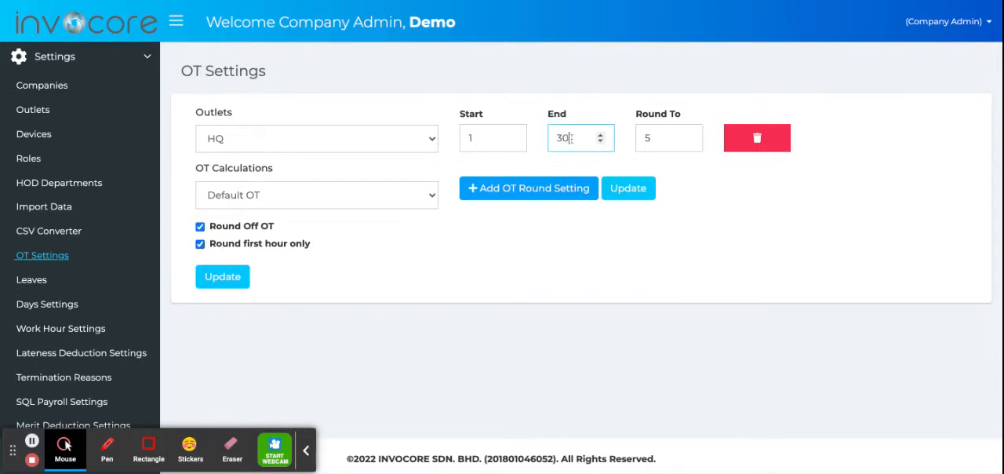
click(641, 138)
key(BackSpace)
text(30)
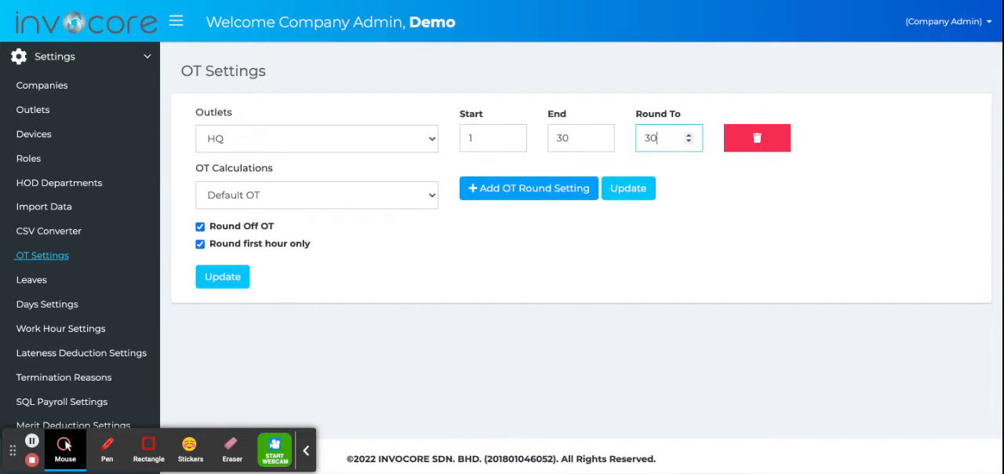
- Turn off Round first hour only and set the existing round rule's End to 29 and Round To to 15
click(200, 244)
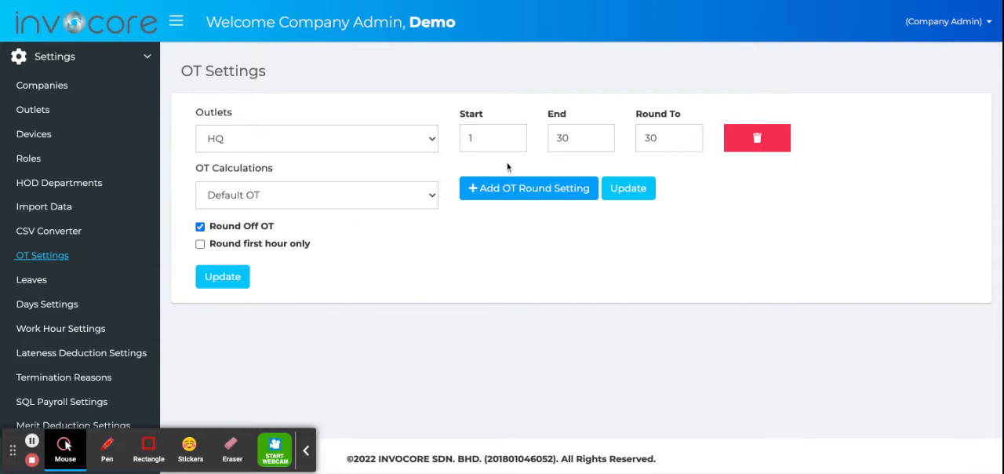
click(573, 139)
key(BackSpace)
key(BackSpace)
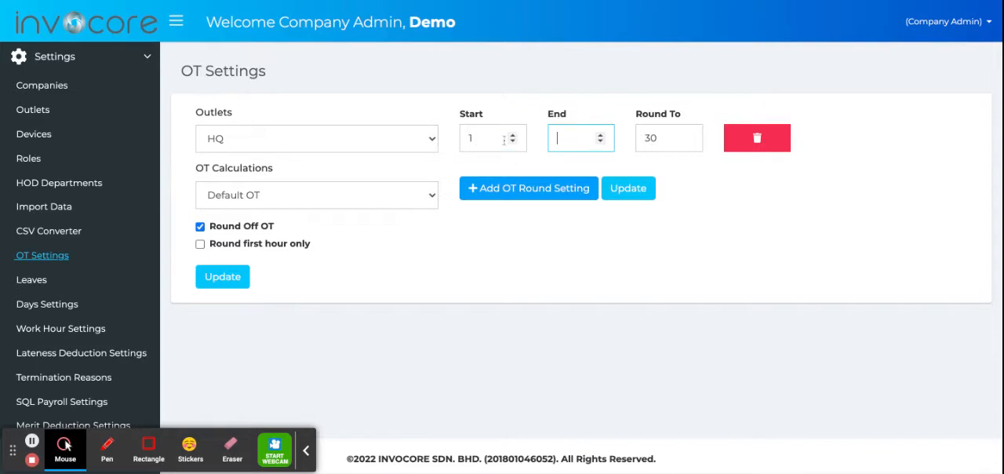
text(29)
key(Tab)
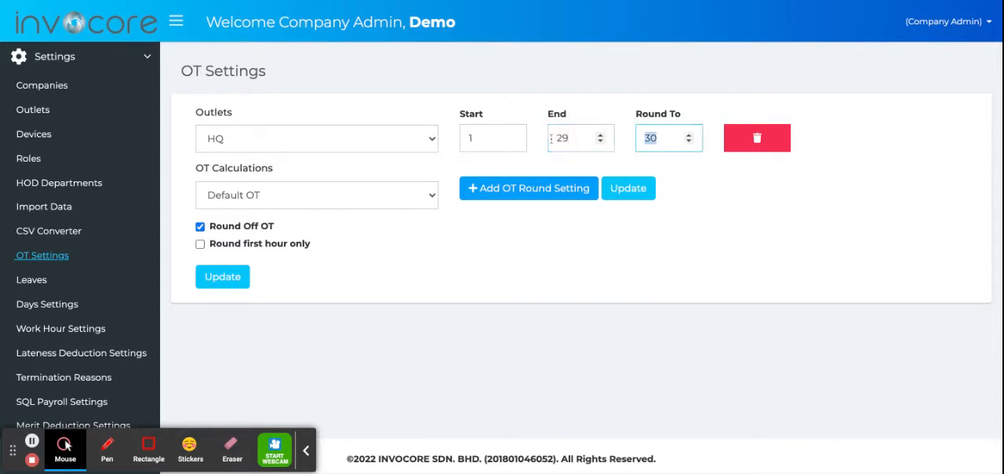
text(15)
- Add a second OT round rule with Start 30, End 59 and Round To 30
click(521, 188)
click(499, 190)
text(30)
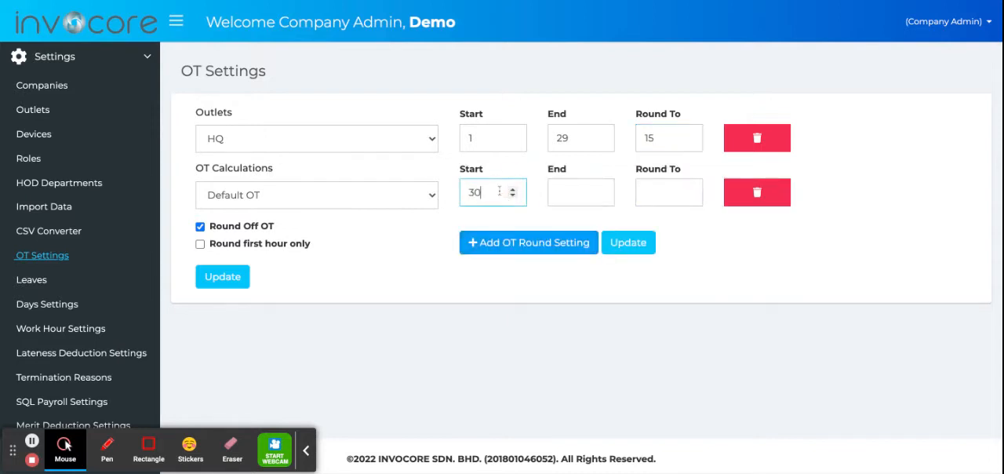
key(Tab)
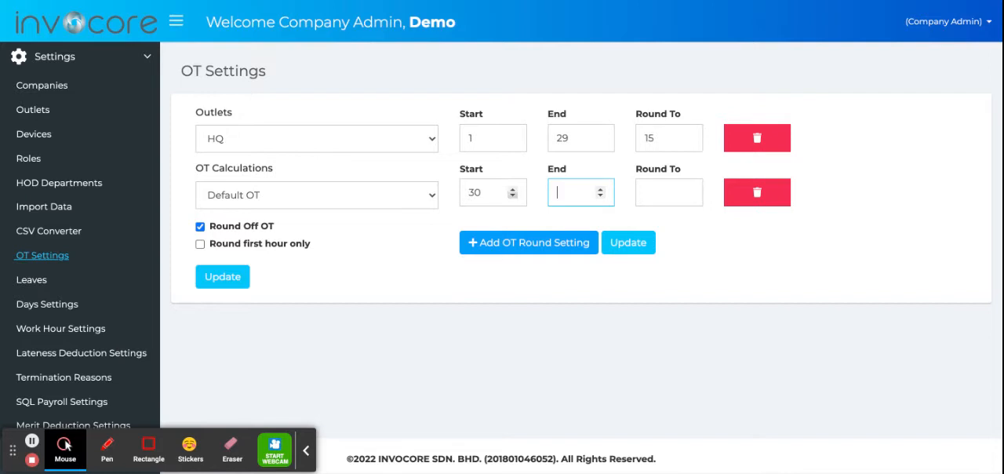
text(59)
key(Tab)
text(30)
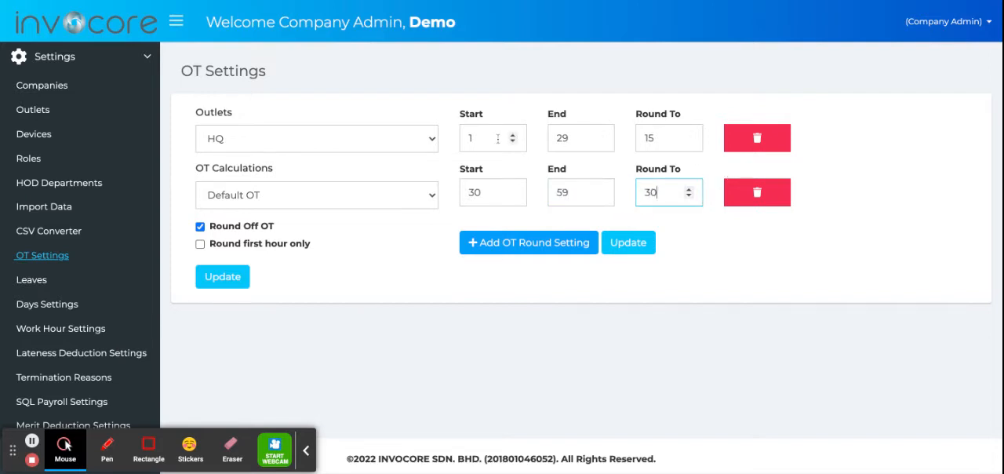
- Set the first OT round rule's End to 14 and its Round To to 0
double_click(560, 138)
text(1)
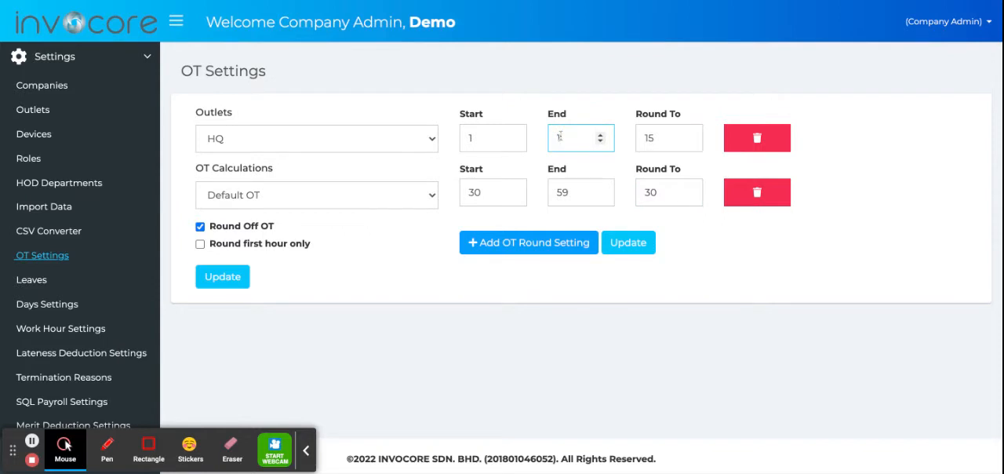
text(4)
click(678, 137)
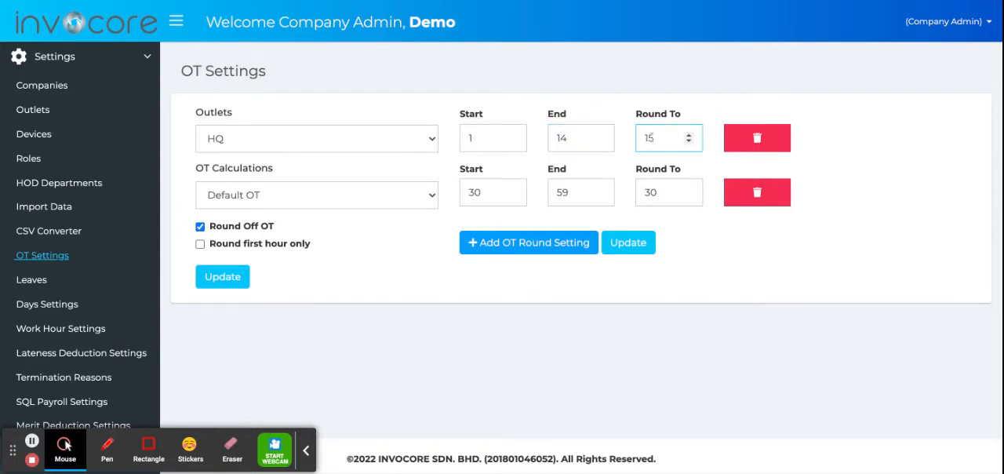
double_click(641, 138)
text(0)
- Change the second OT round rule to Start 15, End 29 and Round To 15
click(491, 193)
double_click(492, 193)
text(15)
key(Tab)
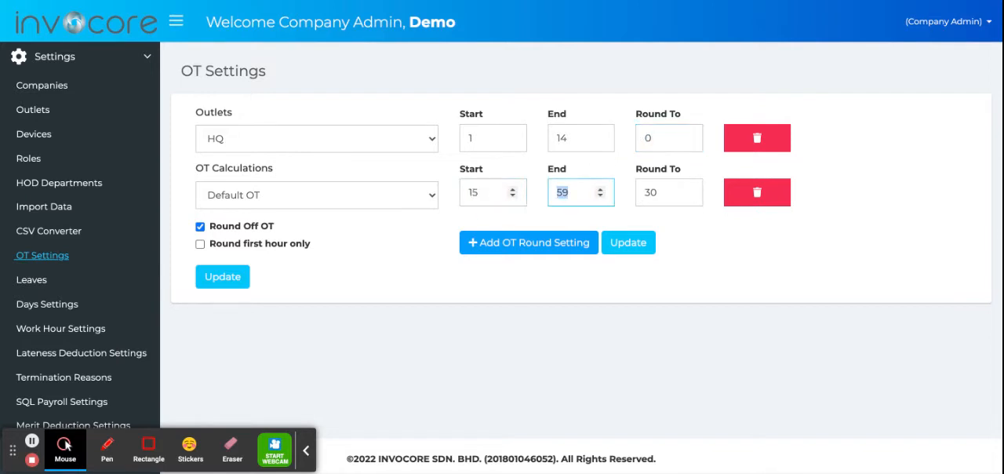
text(29)
key(Tab)
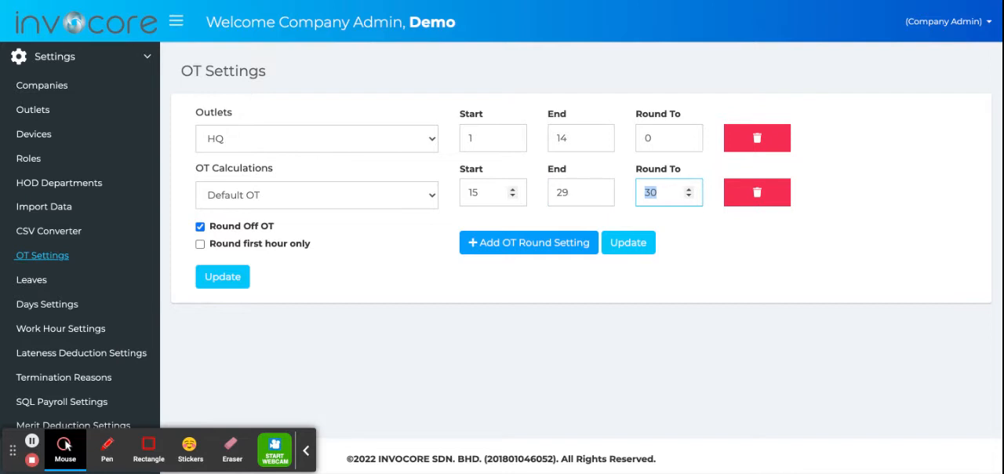
text(15)
- Add a third OT round rule with Start 30, End 44 and Round To 30
click(506, 243)
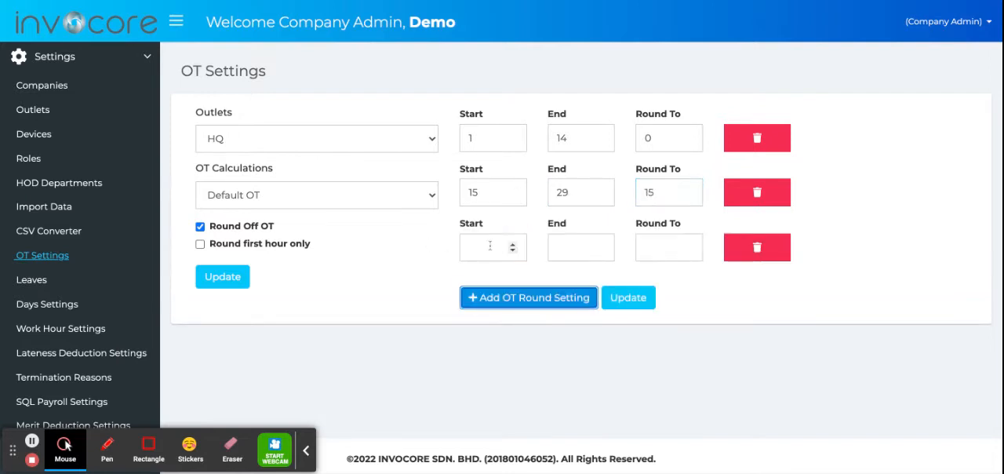
click(490, 246)
text(30)
key(Tab)
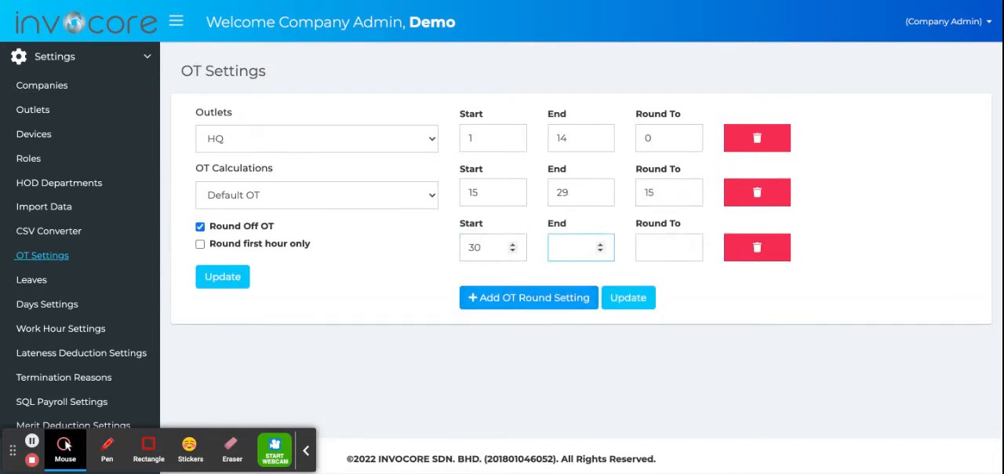
text(44)
key(Tab)
text(30)
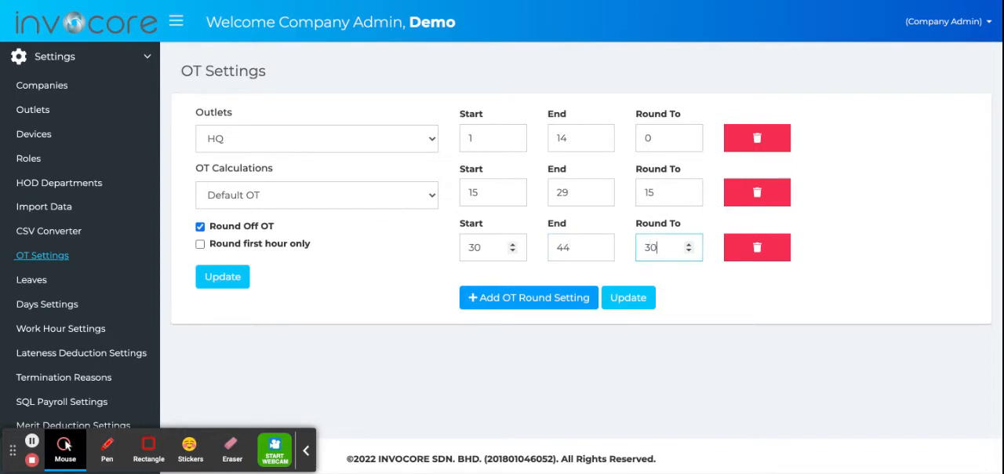
- Add a fourth OT round rule with Start 45, End 59 and Round To 45
click(482, 297)
click(485, 306)
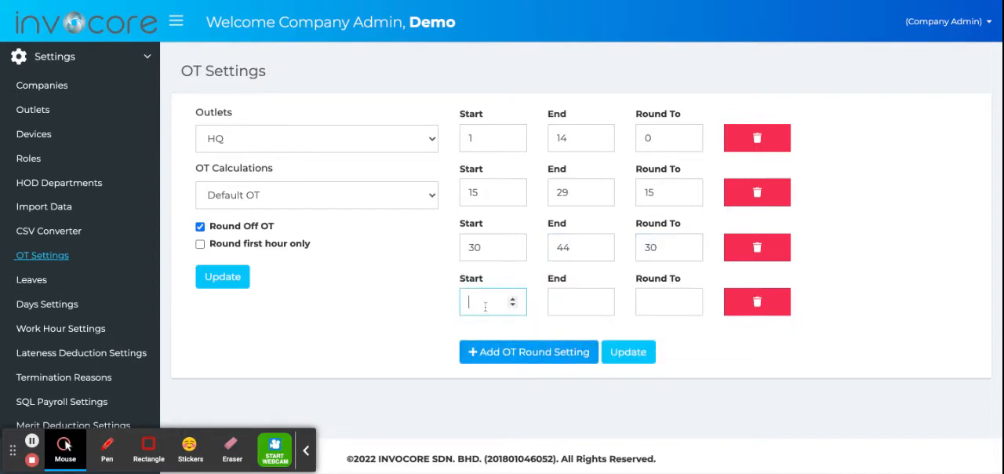
text(45)
key(Tab)
text(5)
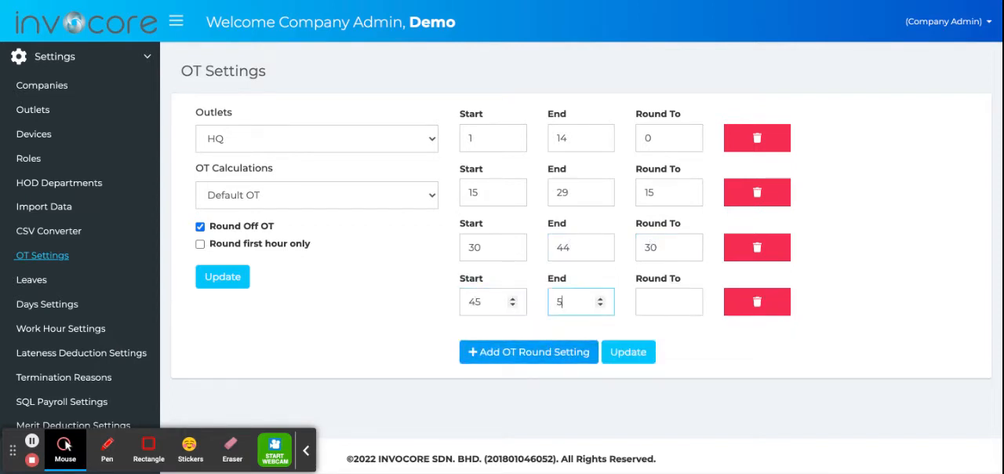
text(9)
key(Tab)
text(45)
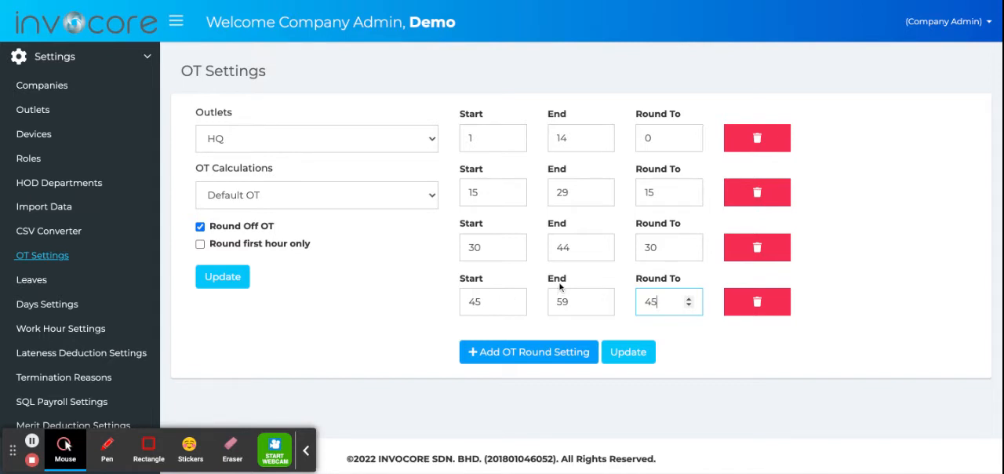
- Set the OT calculation method for the HQ outlet to Eight Hours
scroll(36, 293, down, 1)
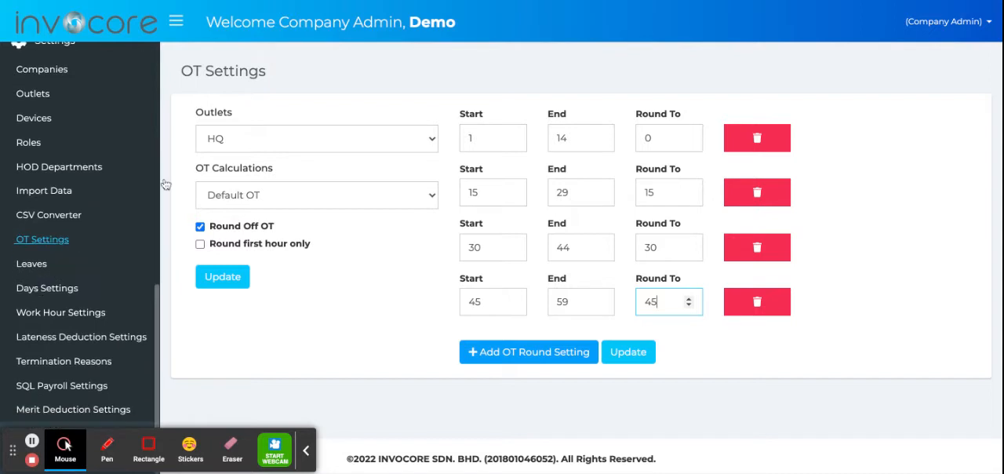
click(241, 141)
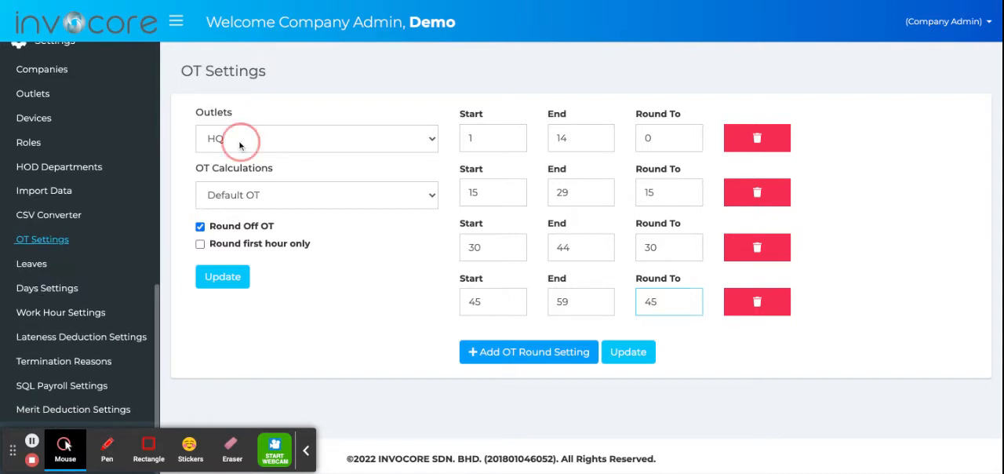
click(222, 191)
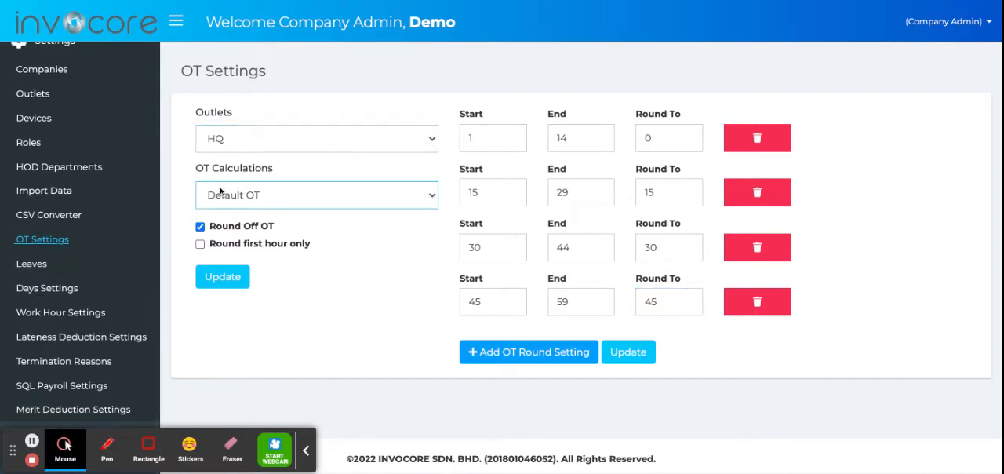
click(218, 216)
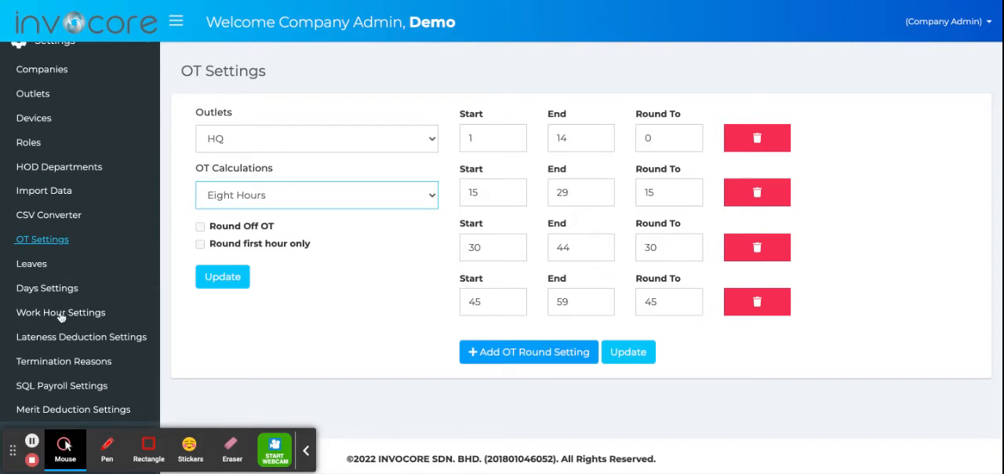
- Open the lateness deduction settings for the HQ outlet
click(57, 339)
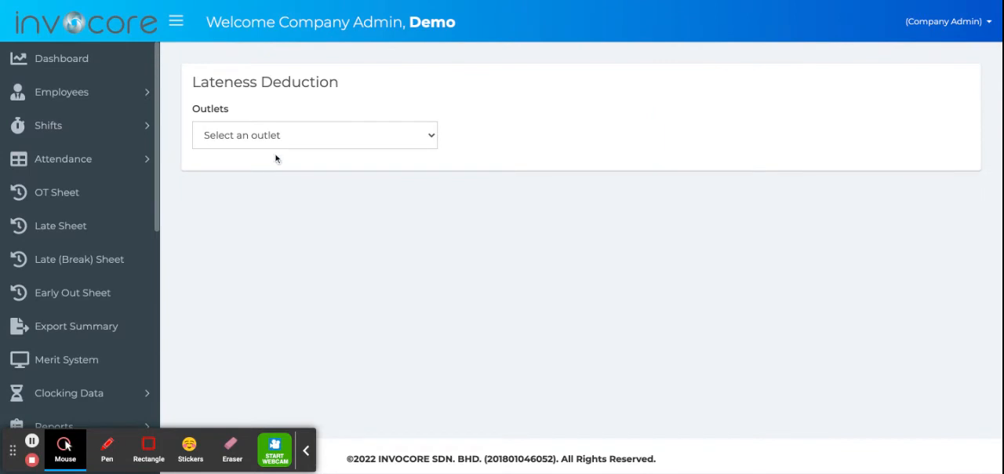
click(288, 145)
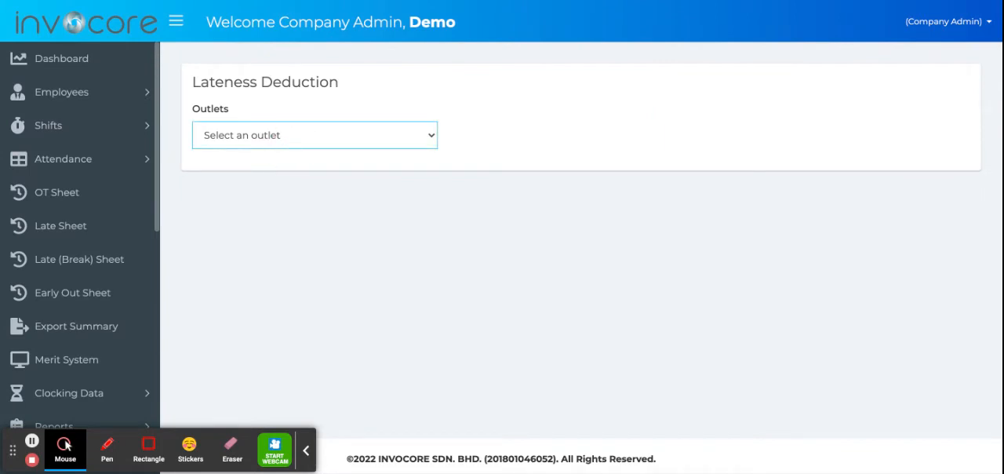
click(277, 154)
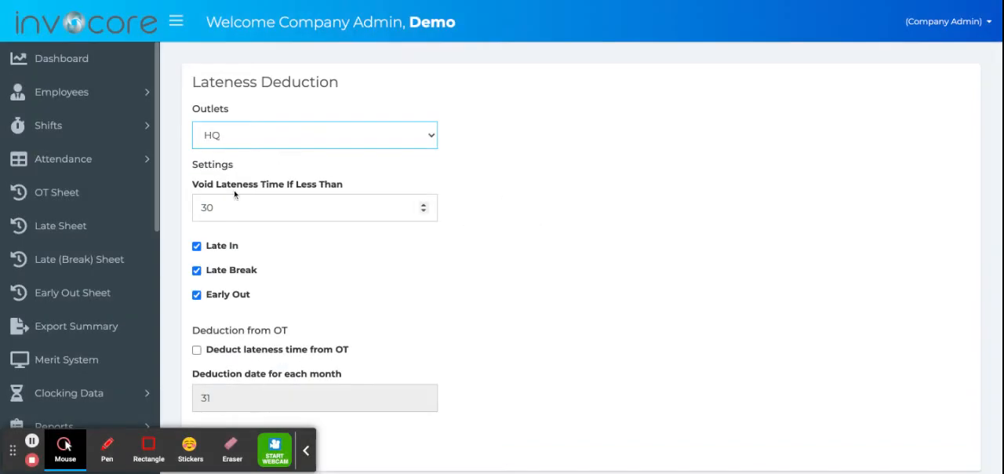
- Set Void Lateness Time If Less Than to 60 and turn off Late Break for the HQ outlet
triple_click(219, 189)
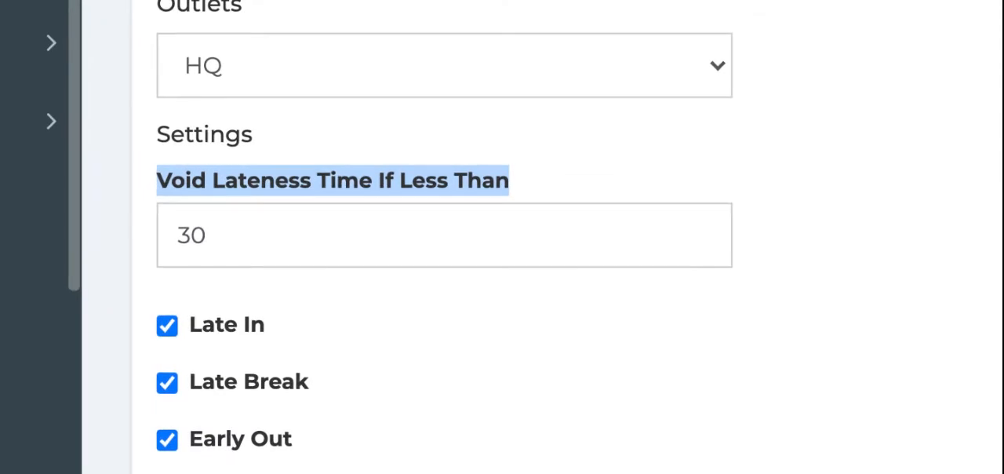
click(200, 234)
double_click(205, 237)
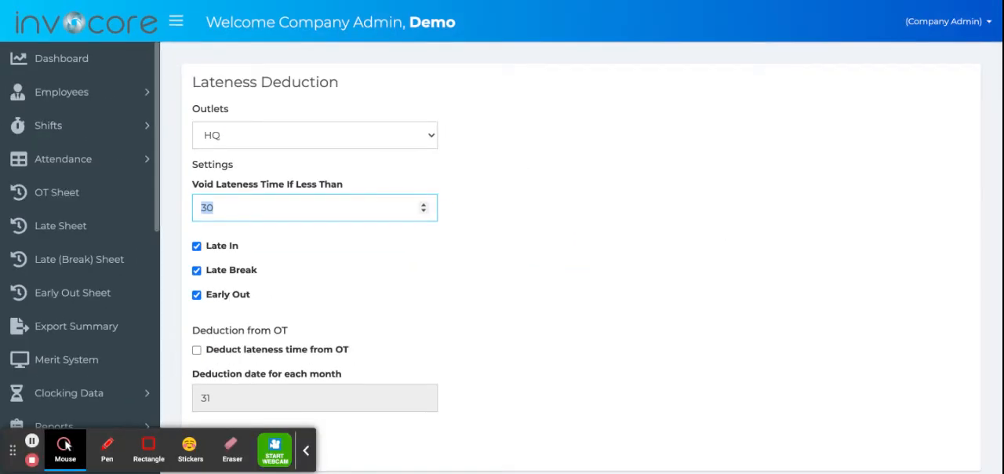
text(60)
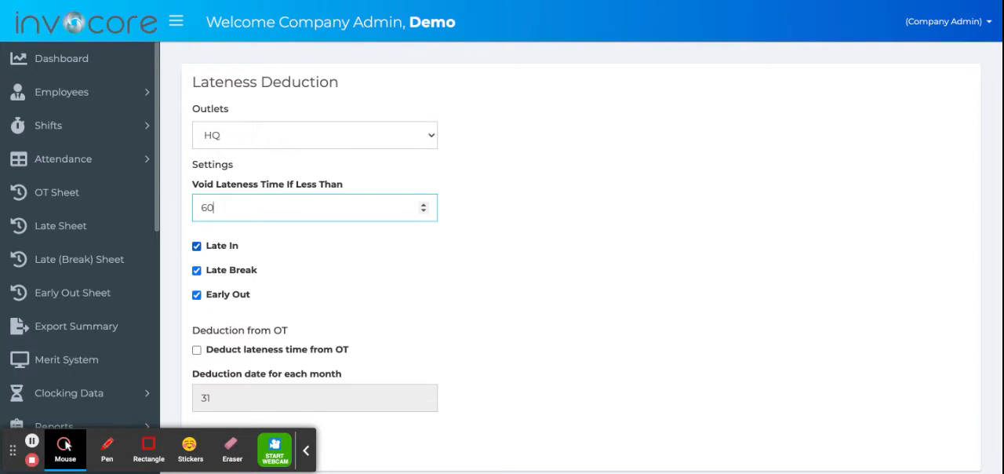
click(197, 269)
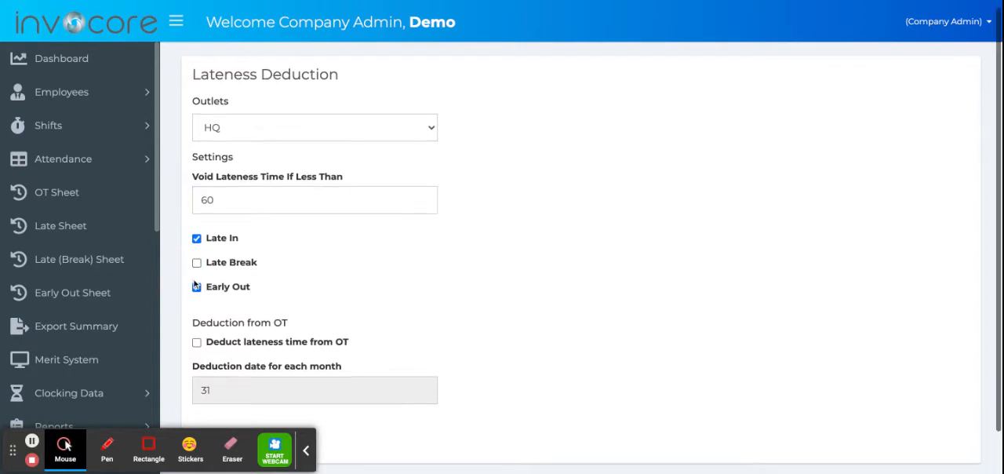
- Turn on deducting lateness time from OT and set the deduction date for each month to 26
scroll(198, 305, down, 2)
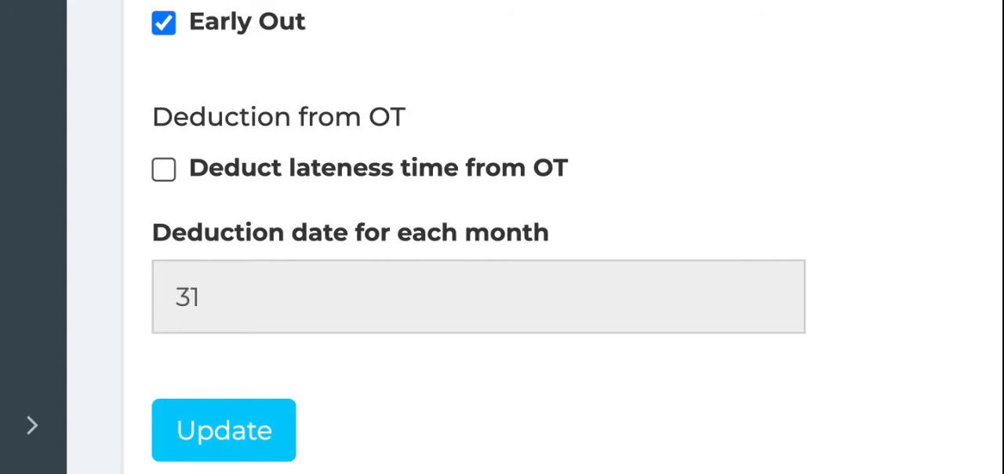
click(187, 178)
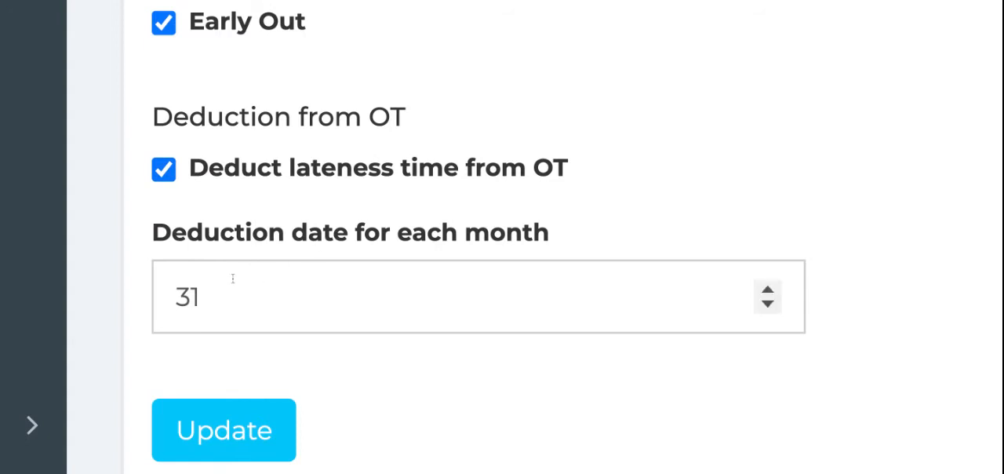
click(228, 290)
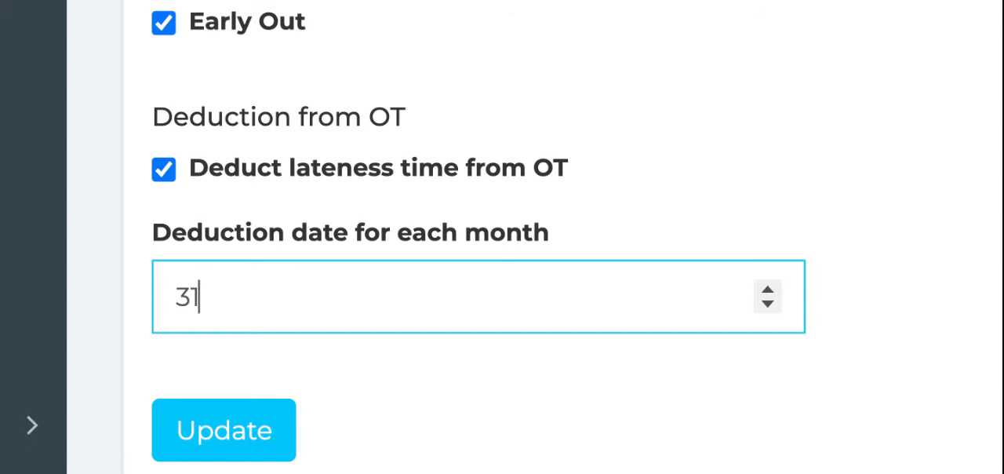
key(BackSpace)
key(BackSpace)
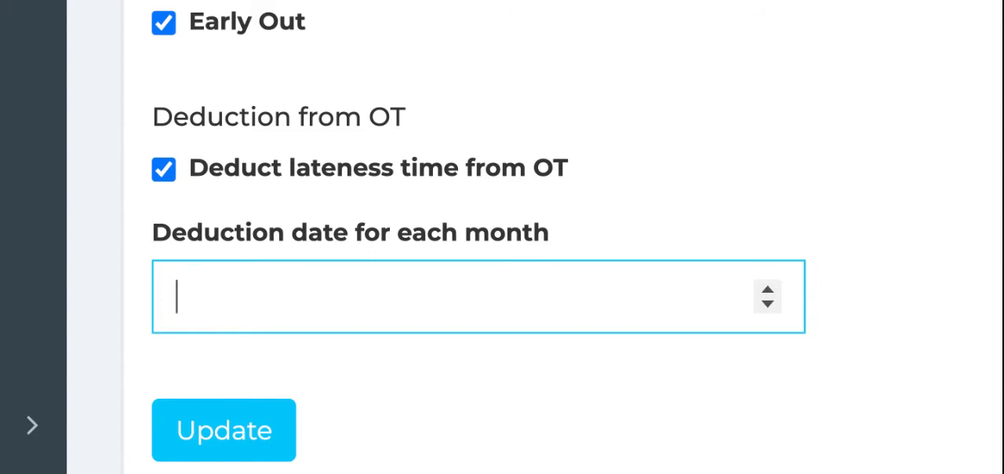
text(26)
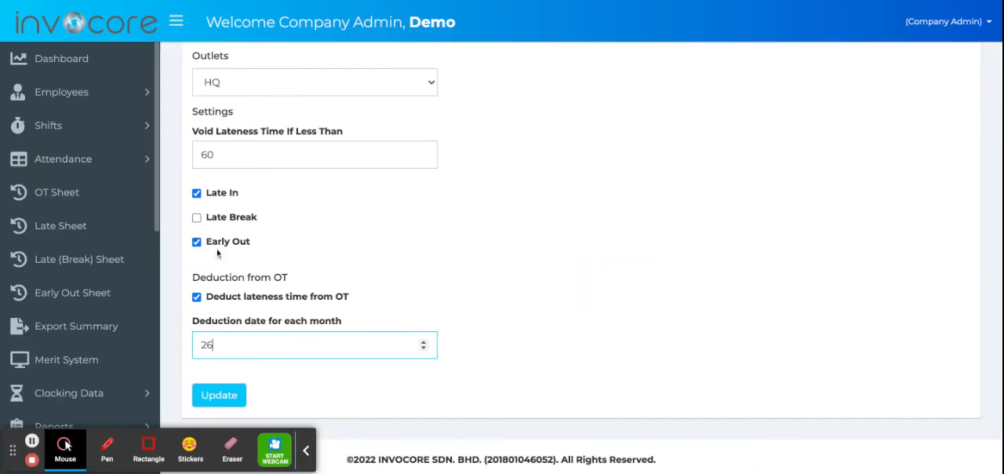
- Open the Employee Summary in the attendance section
click(77, 158)
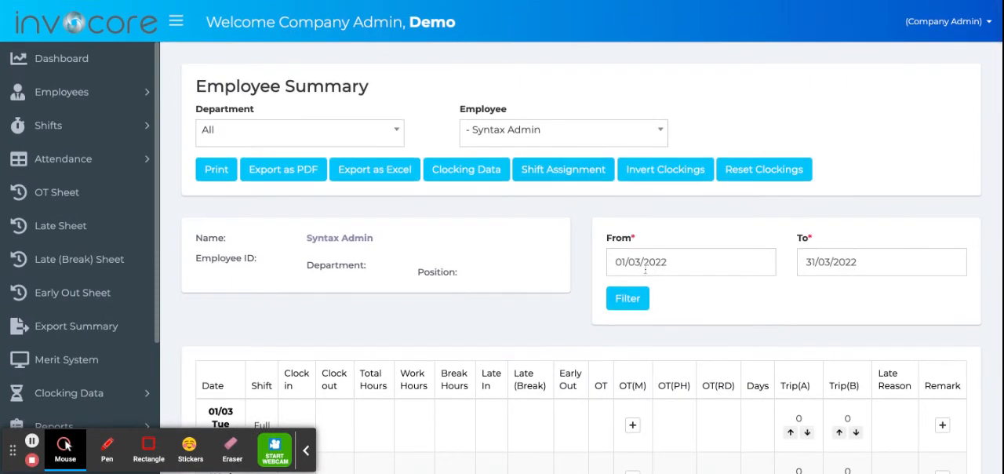
- Enter the period 01/07/2020 to 31/07/2020 for the Employee Summary before choosing an employee
click(676, 259)
key(BackSpace)
text(0)
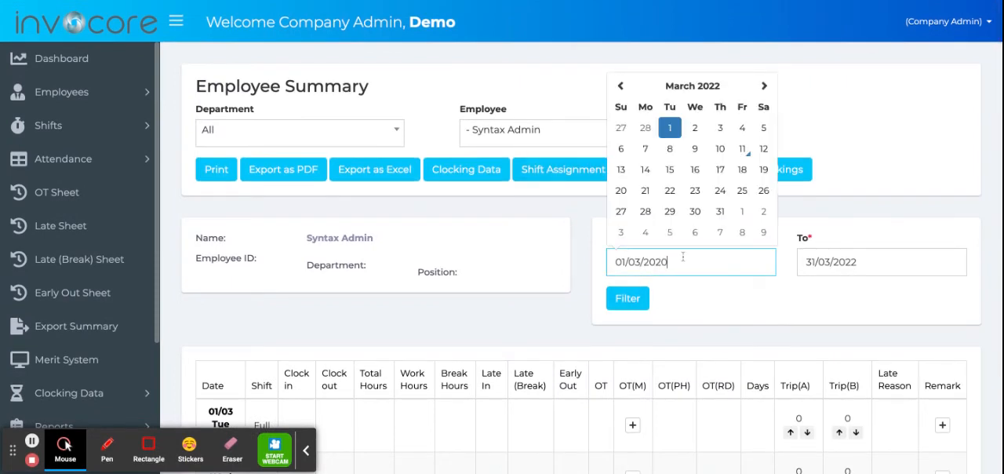
key(ctrl+a)
text(01/07/2020)
key(Tab)
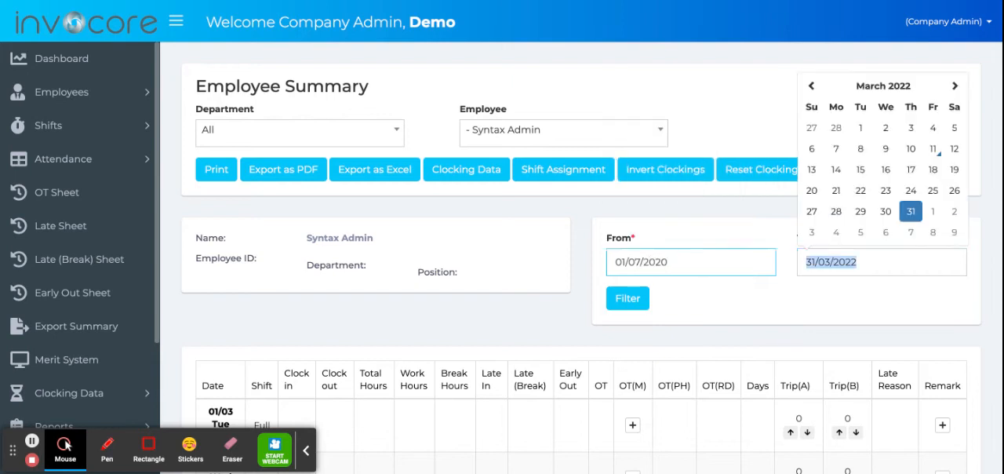
text(31/0)
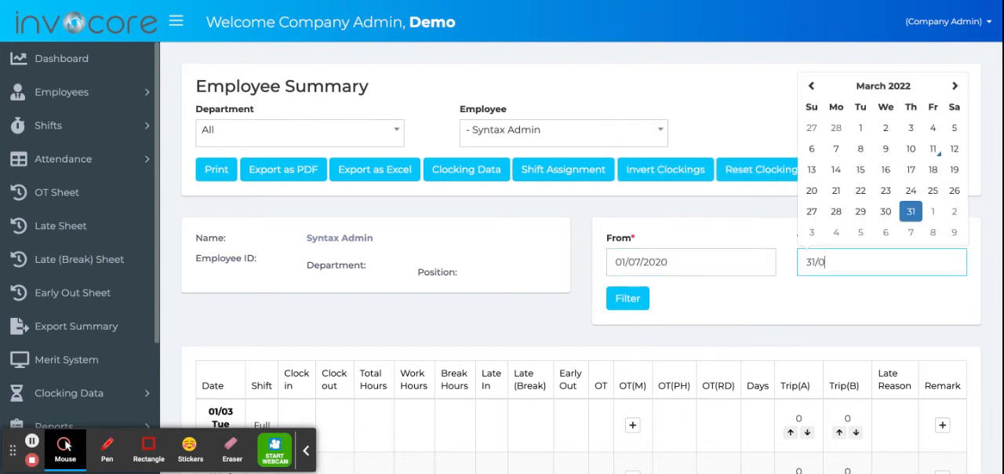
text(7/2020)
- Find the account assistant by name and show that employee's attendance summary
click(491, 139)
text(oie)
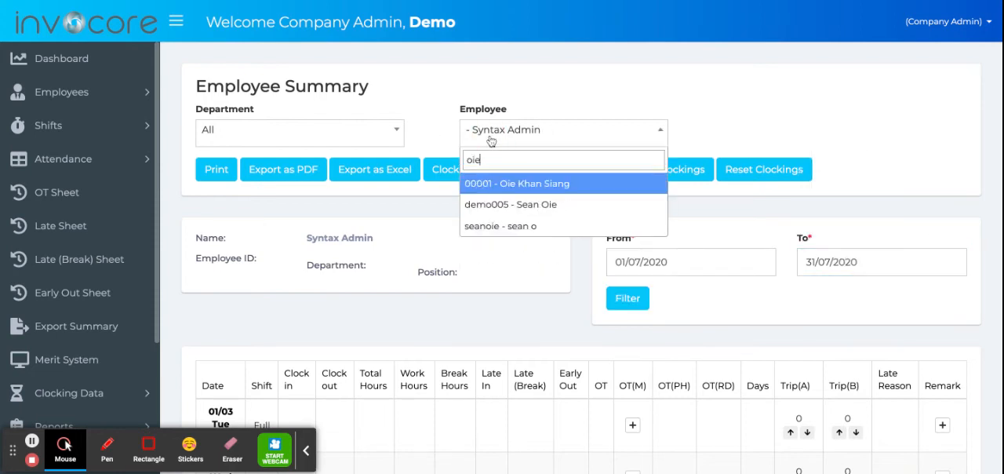
click(502, 189)
click(629, 306)
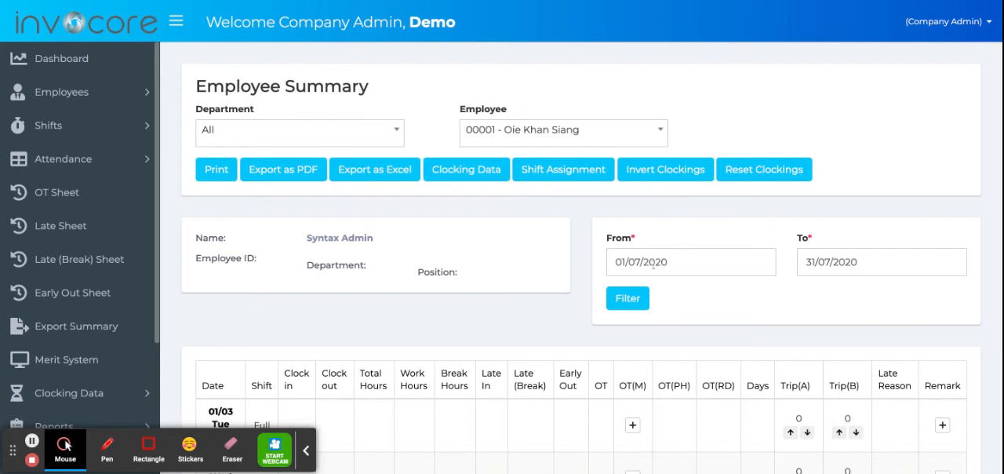
- Filter the selected employee's attendance summary to the period from 01/07/2020 to 31/07/2020
click(652, 262)
key(ctrl+a)
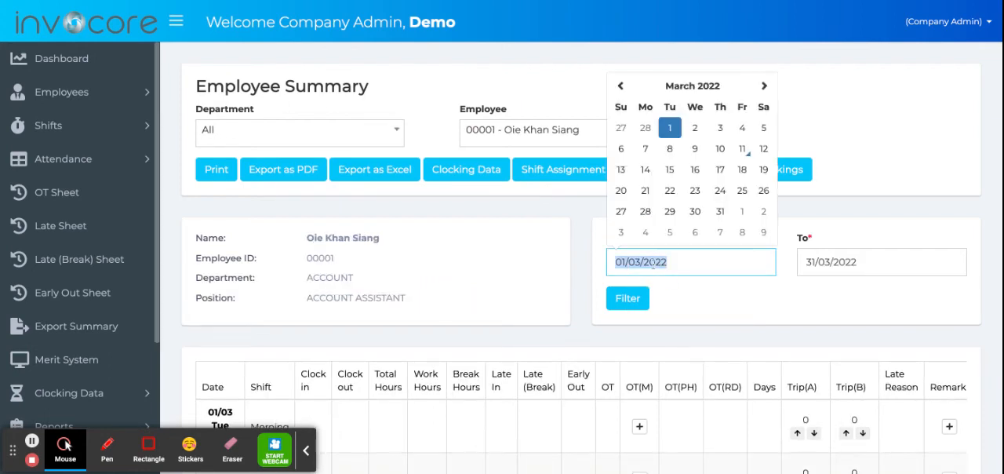
text(01/07/2)
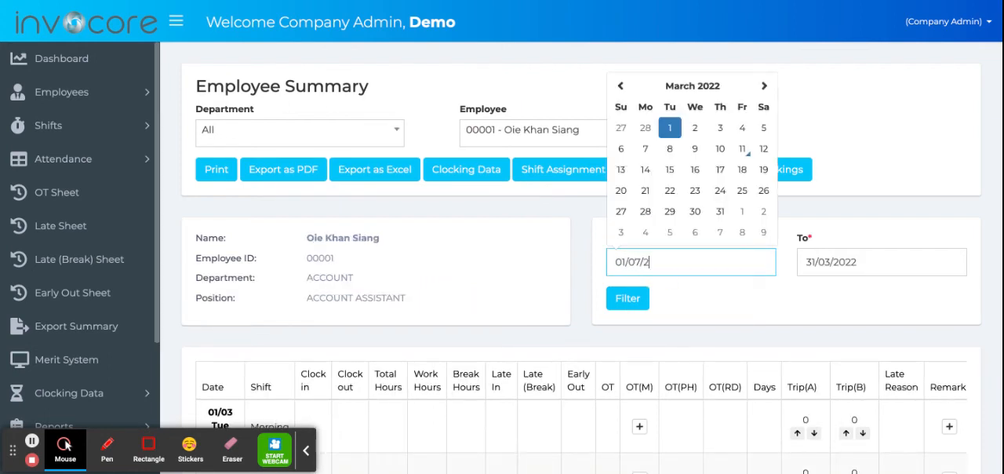
text(020)
key(ctrl+a)
key(Tab)
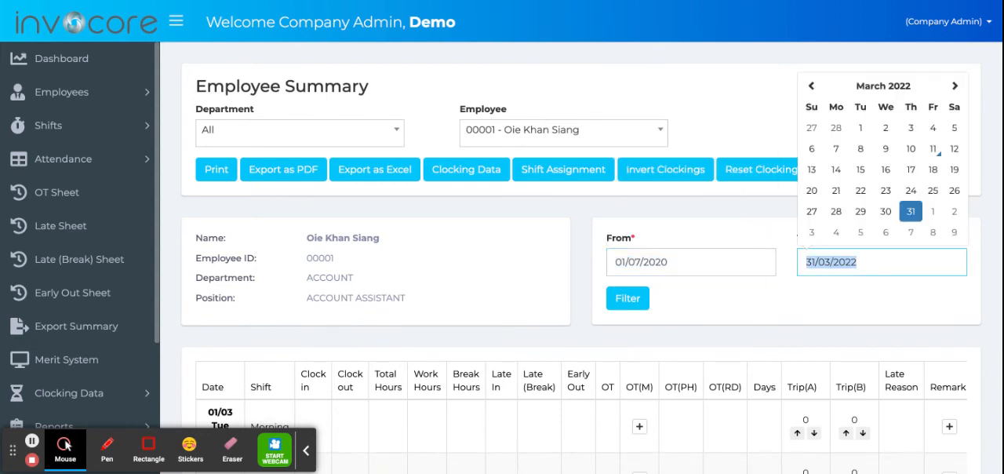
text(https://youtu.be/rNsEiop5Ydk)
key(ctrl+a)
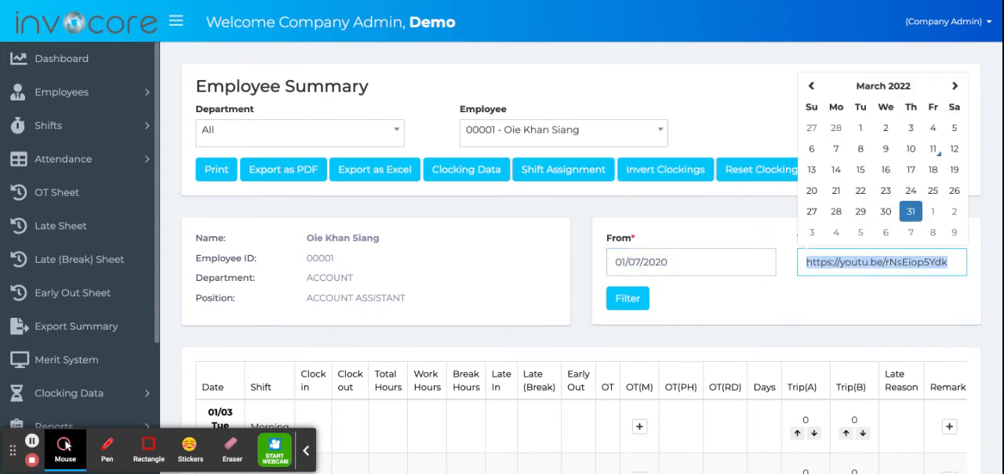
text(31/07/202)
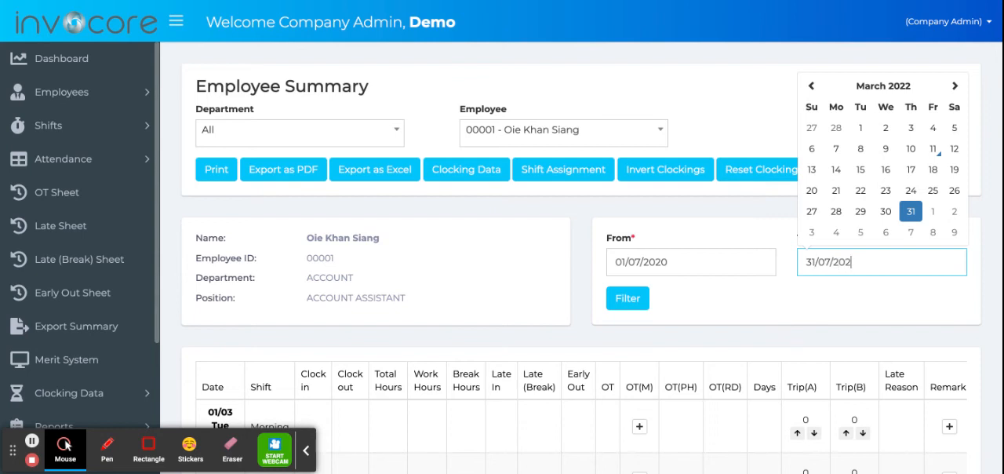
text(0)
key(Tab)
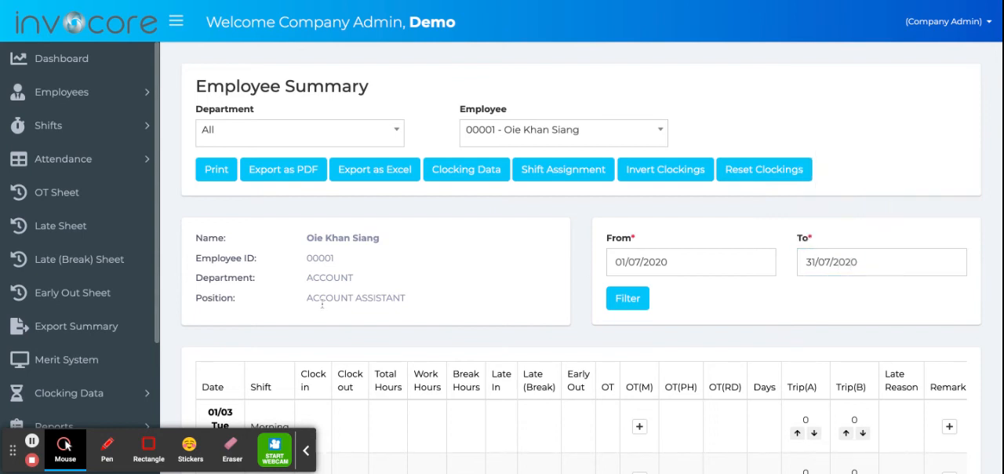
click(629, 300)
- Approve deducting the employee's total lateness time from OT in the totals of the July 2020 summary
scroll(504, 338, down, 20)
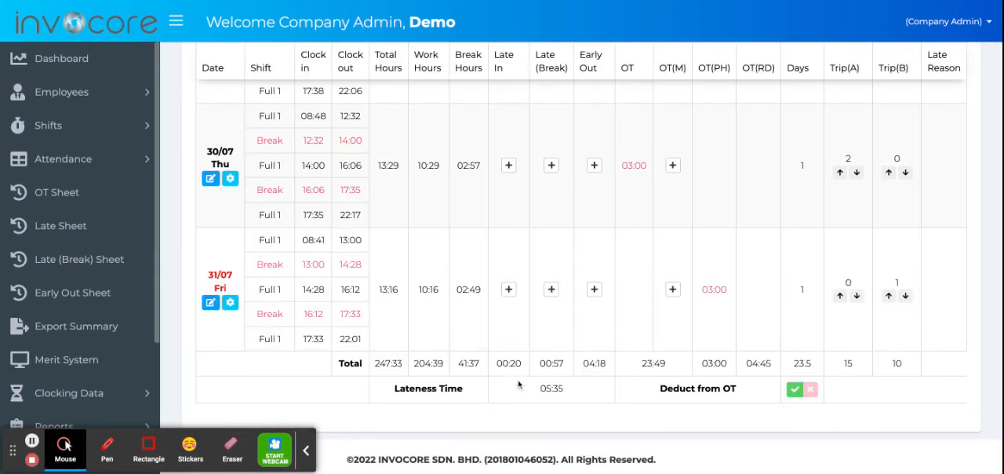
drag(538, 386, 538, 157)
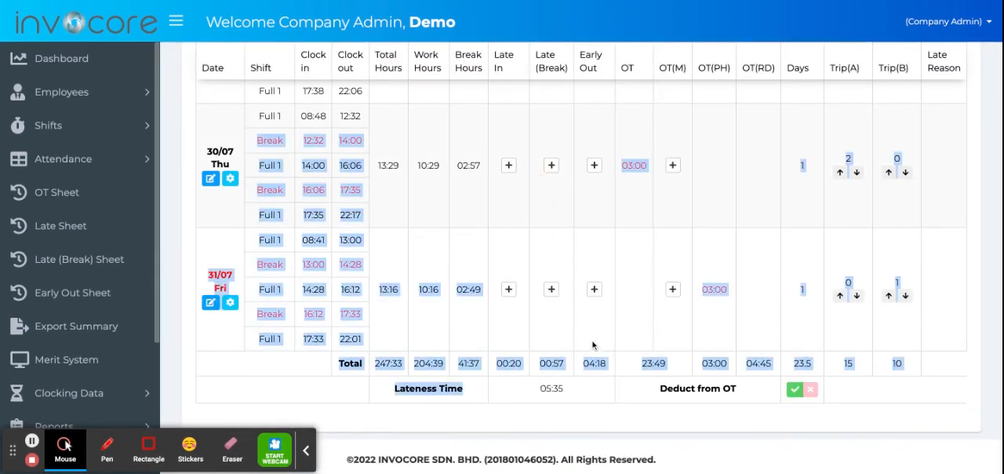
click(576, 396)
click(540, 436)
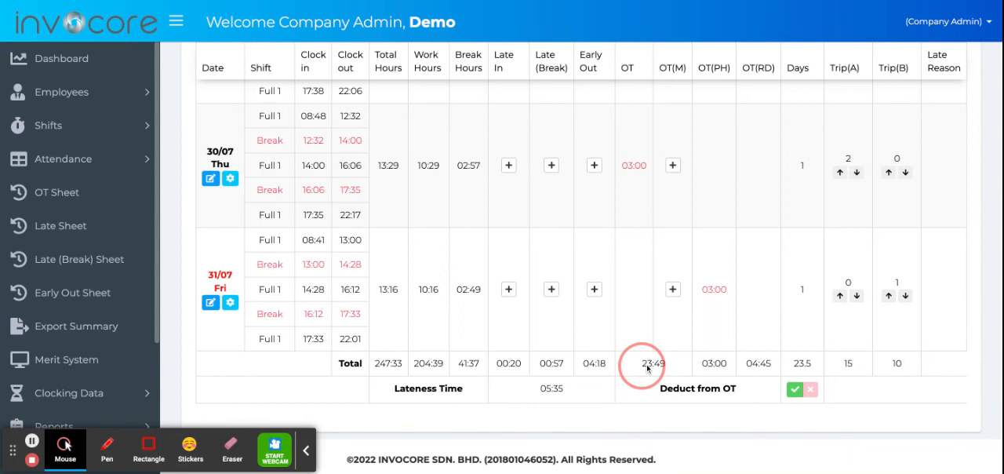
click(795, 387)
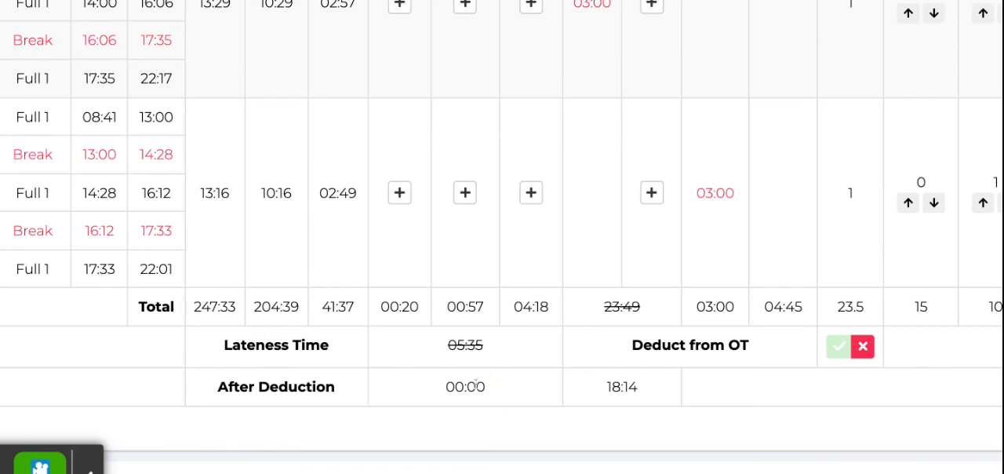
- Check the totals after deduction and cancel the employee's lateness deduction from OT
double_click(467, 387)
click(612, 307)
click(862, 350)
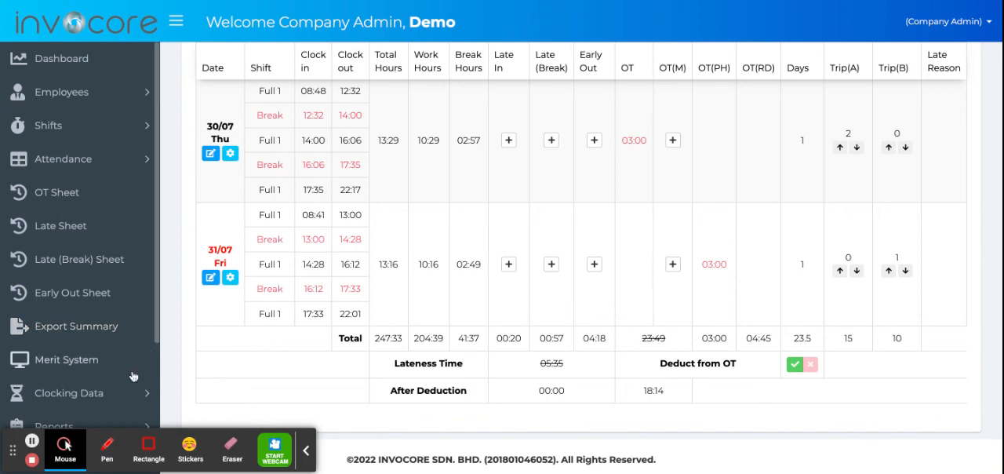
- Expand the Settings section to reach the lateness deduction settings
scroll(122, 352, down, 3)
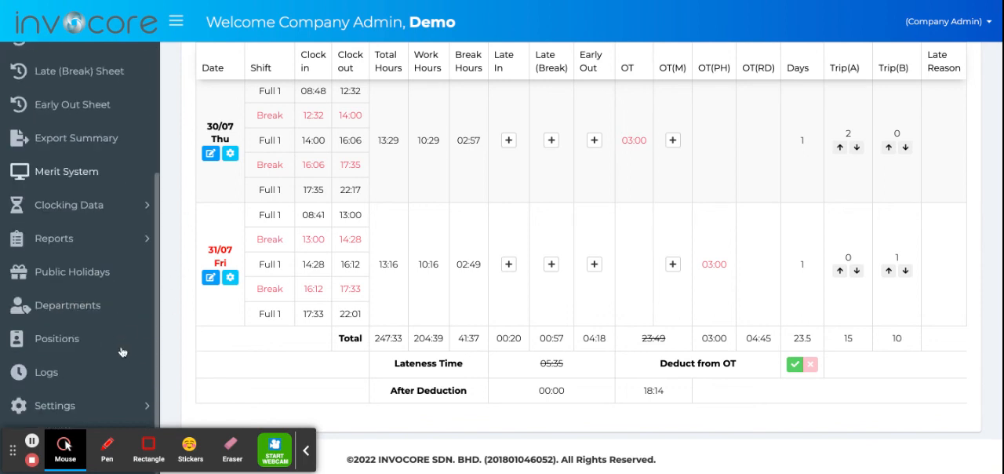
click(76, 401)
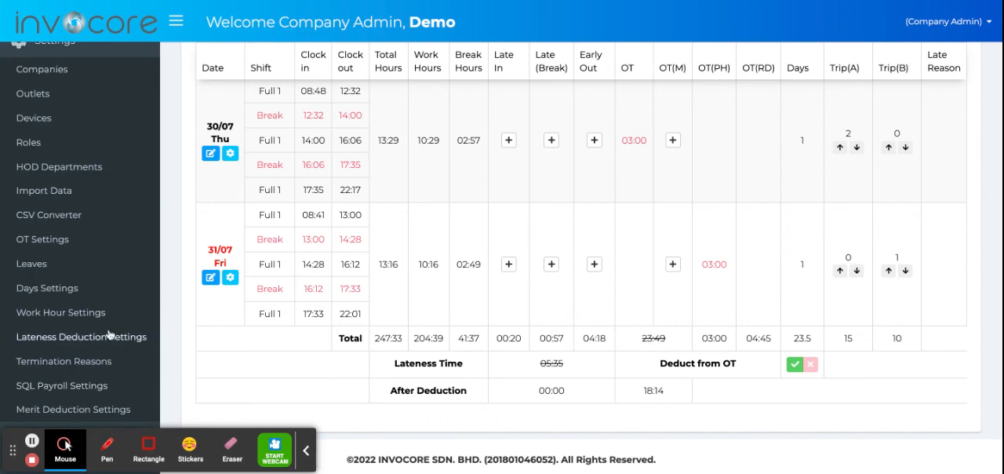